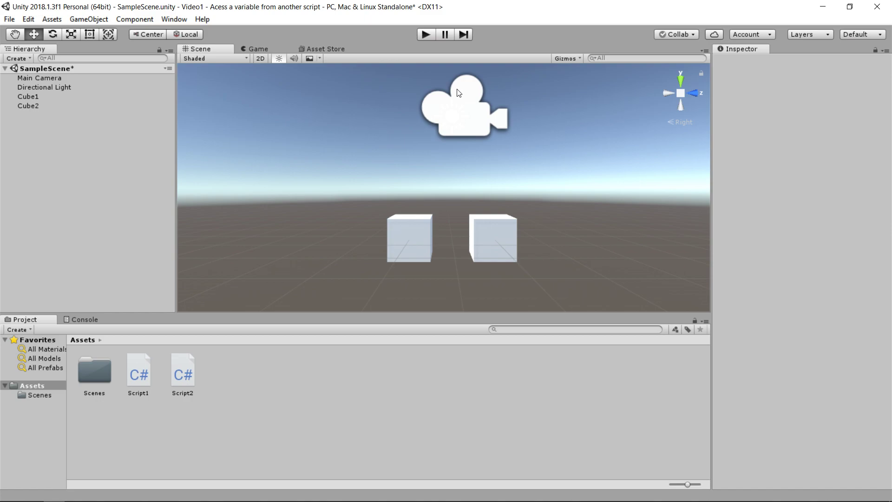
# Step: Inspect Cube1's Part 1 value and Cube2's Part 2 value in the Inspector
pyautogui.click(30, 98)
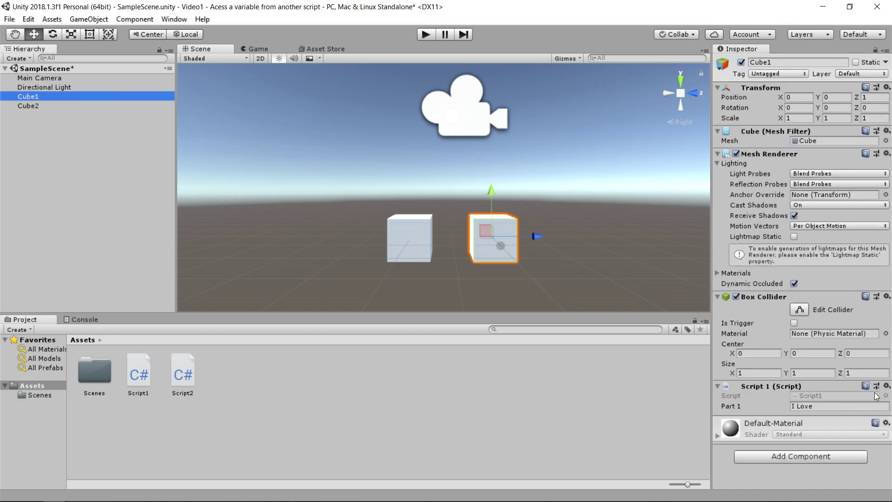
pyautogui.click(888, 386)
pyautogui.click(787, 382)
pyautogui.click(29, 104)
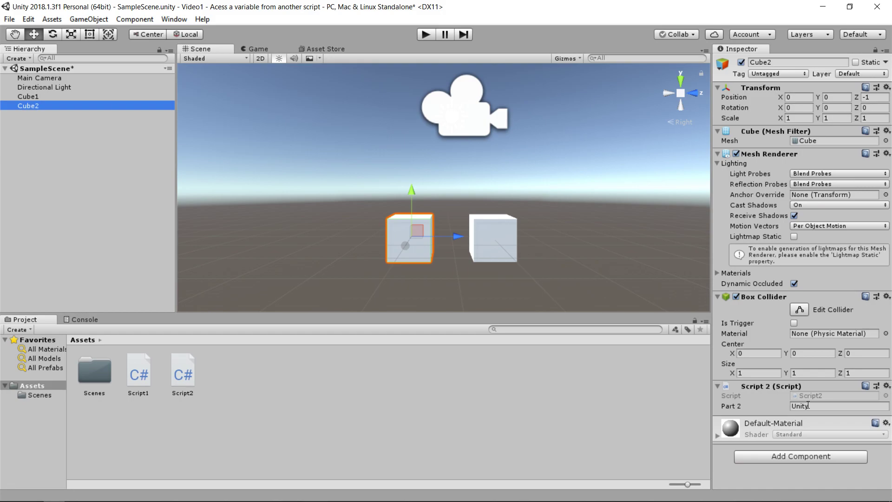
pyautogui.click(35, 165)
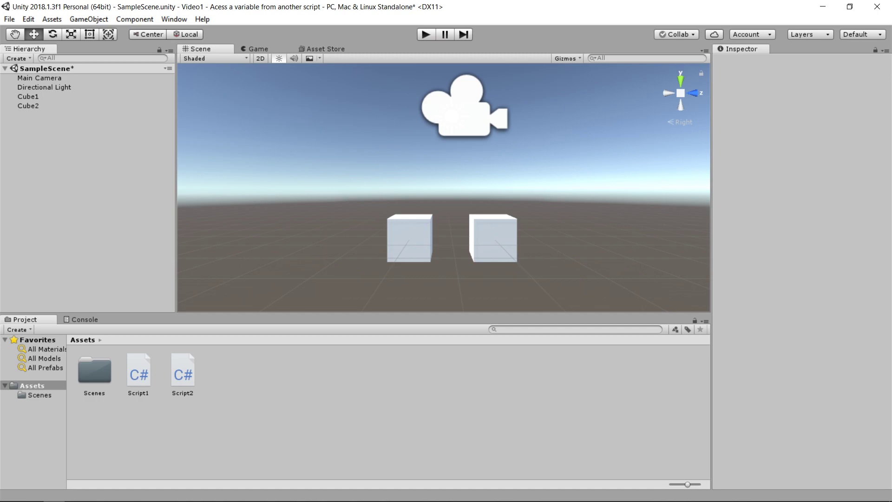
# Step: Create an empty object in the Hierarchy and rename it _GameManager
pyautogui.rightClick(28, 139)
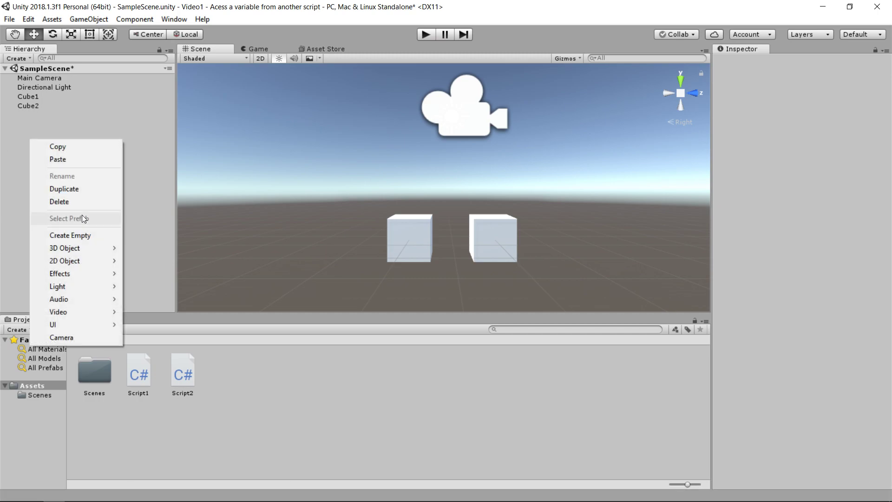
pyautogui.click(72, 234)
pyautogui.rightClick(89, 112)
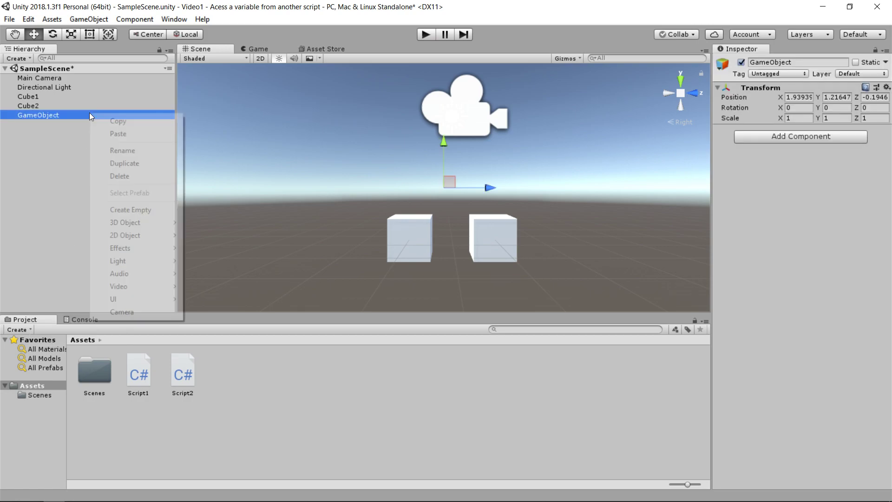
pyautogui.click(123, 150)
pyautogui.press('BackSpace')
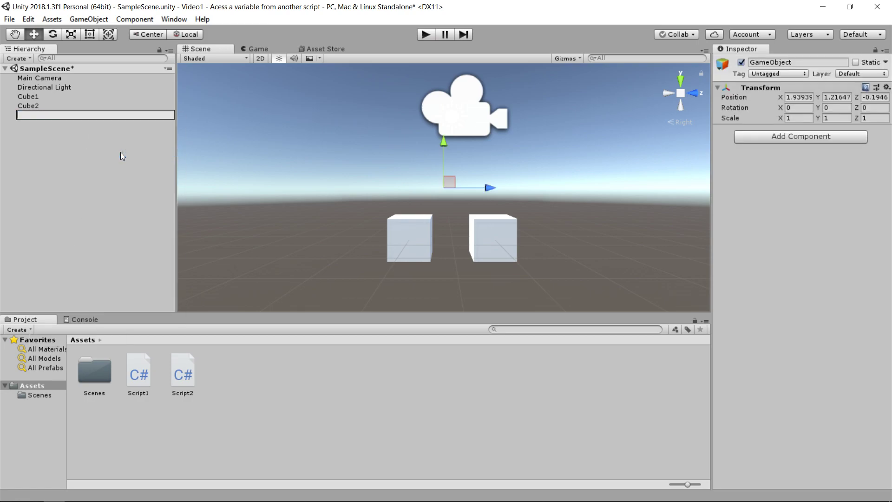
pyautogui.write('_GameM')
pyautogui.write('anager')
pyautogui.press('Return')
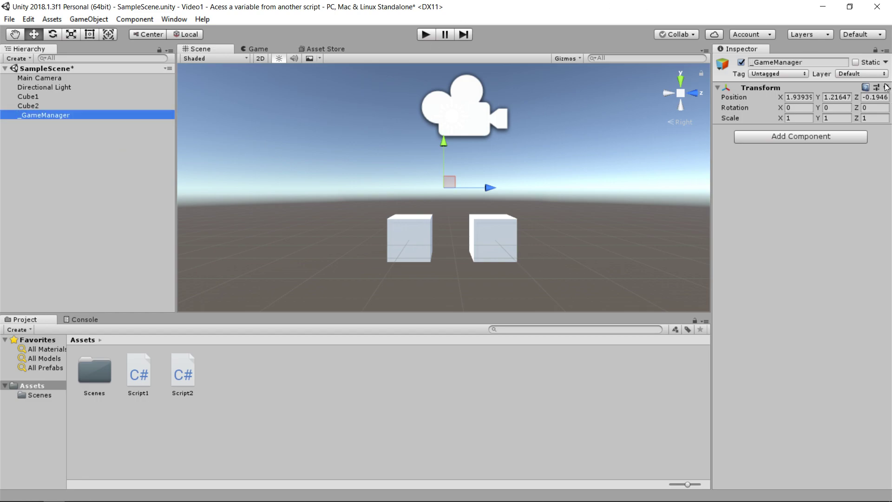
# Step: Reset _GameManager's Transform to the origin and attach a new script named Connect
pyautogui.click(888, 88)
pyautogui.click(844, 101)
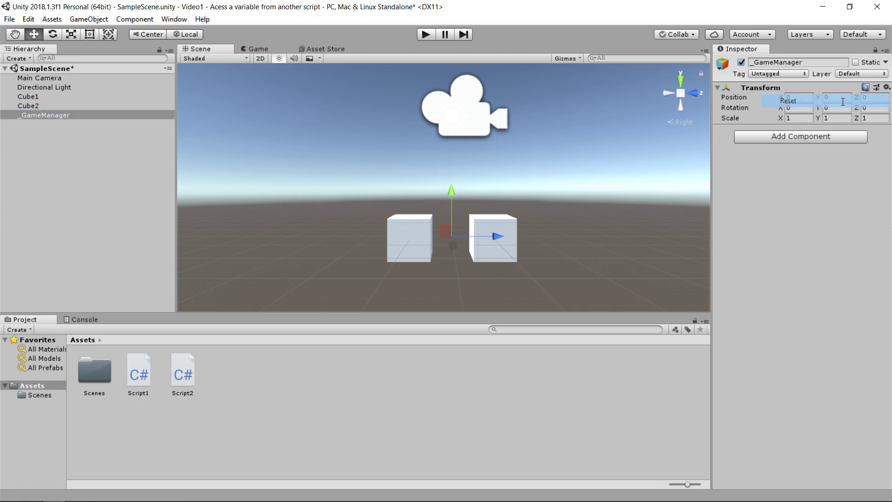
pyautogui.click(815, 136)
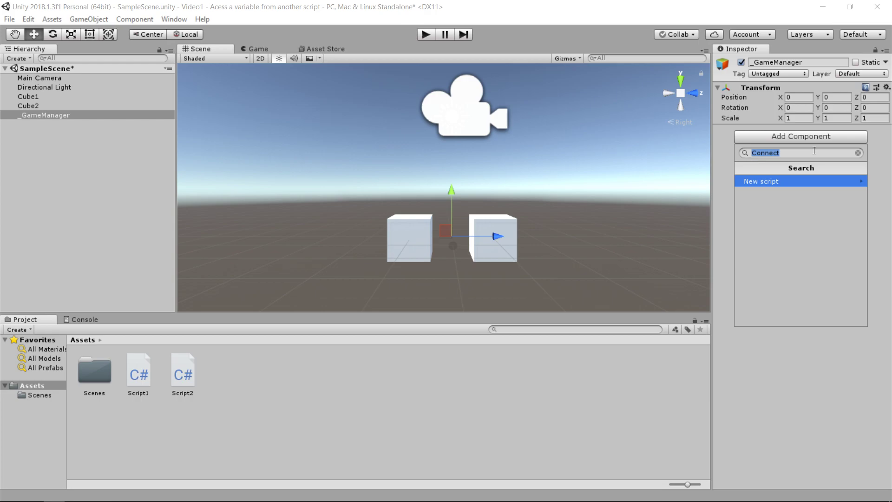
pyautogui.click(802, 172)
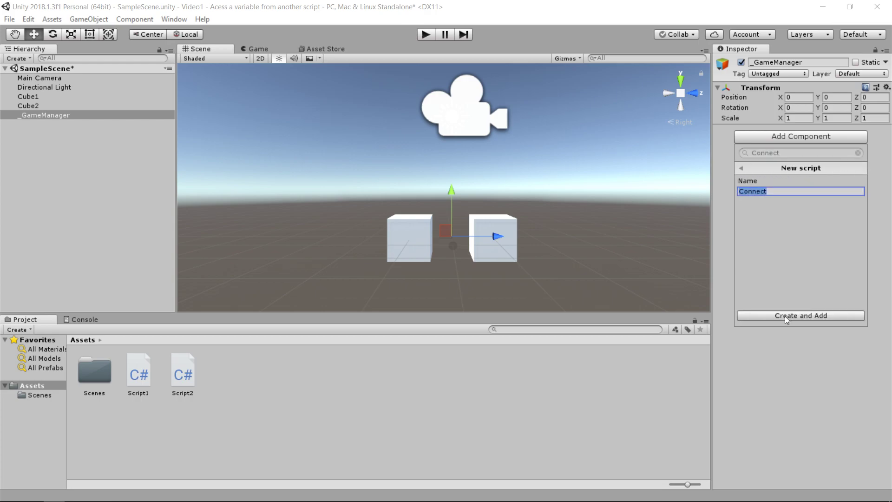
pyautogui.click(788, 316)
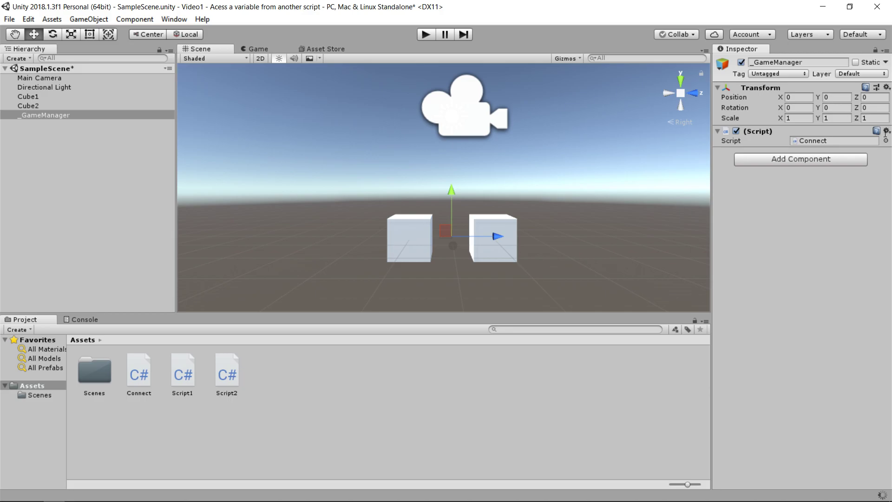
# Step: Open Connect.cs in Visual Studio and delete the two System.Collections using lines
pyautogui.click(887, 132)
pyautogui.click(819, 268)
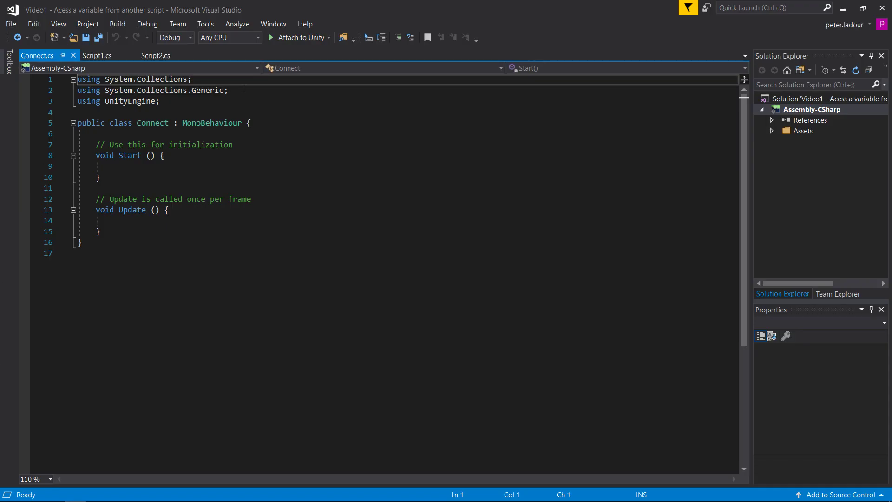
pyautogui.moveTo(244, 88); pyautogui.dragTo(2, 81)
pyautogui.press('Delete')
pyautogui.press('Down')
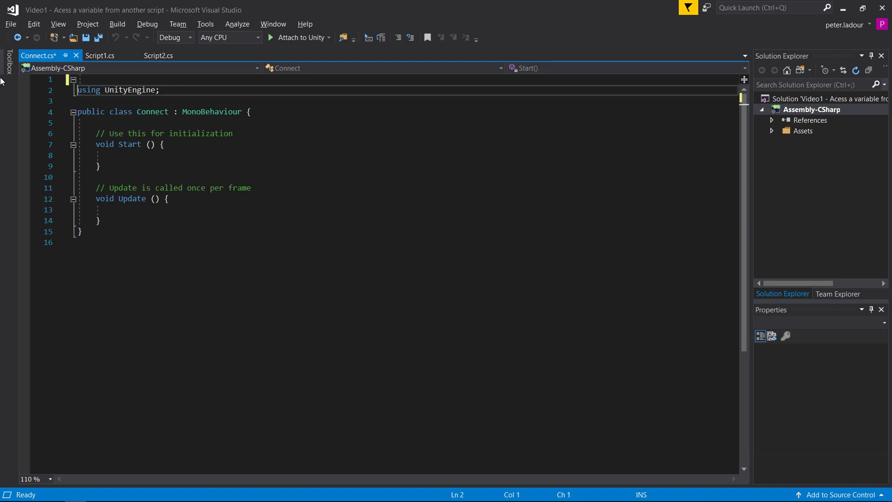
pyautogui.press('BackSpace')
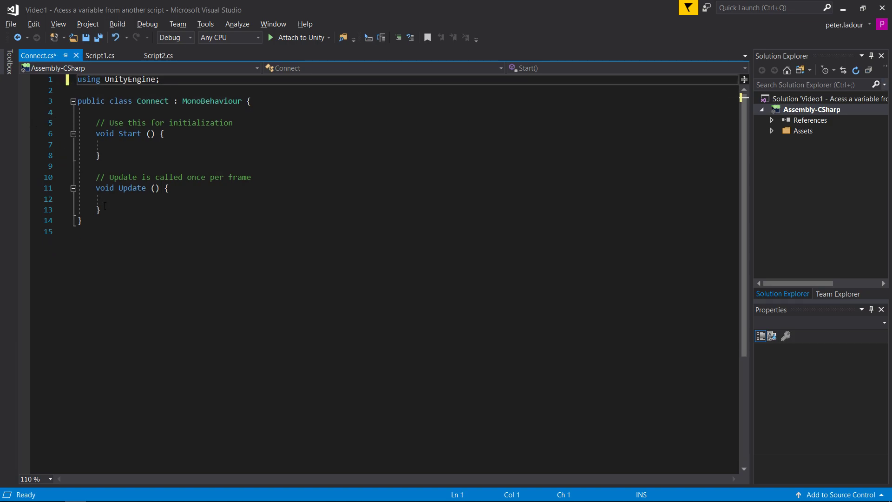
# Step: Delete the Update method and its comment, leaving only Start
pyautogui.moveTo(102, 210); pyautogui.dragTo(47, 168)
pyautogui.press('Delete')
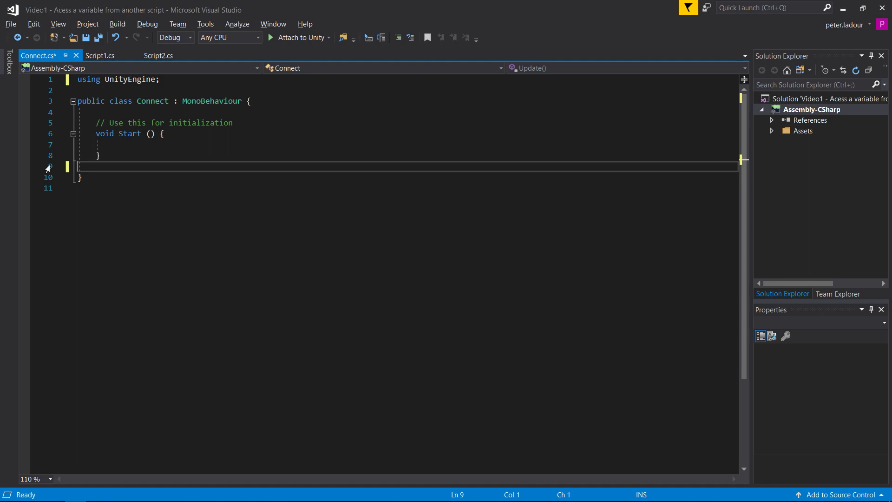
pyautogui.press('BackSpace')
pyautogui.click(331, 99)
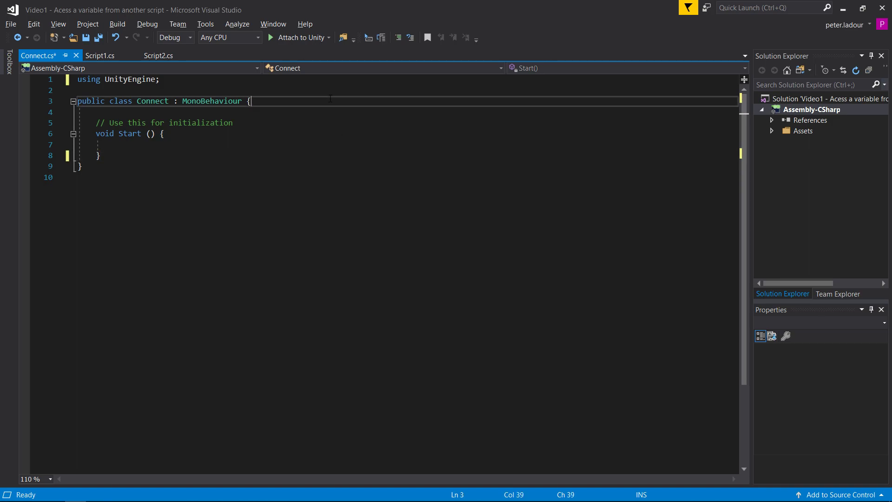
# Step: Declare 'public GameObject Cube1;' and 'public GameObject Cube2;' above Start
pyautogui.press('Return')
pyautogui.press('Return')
pyautogui.write('pub')
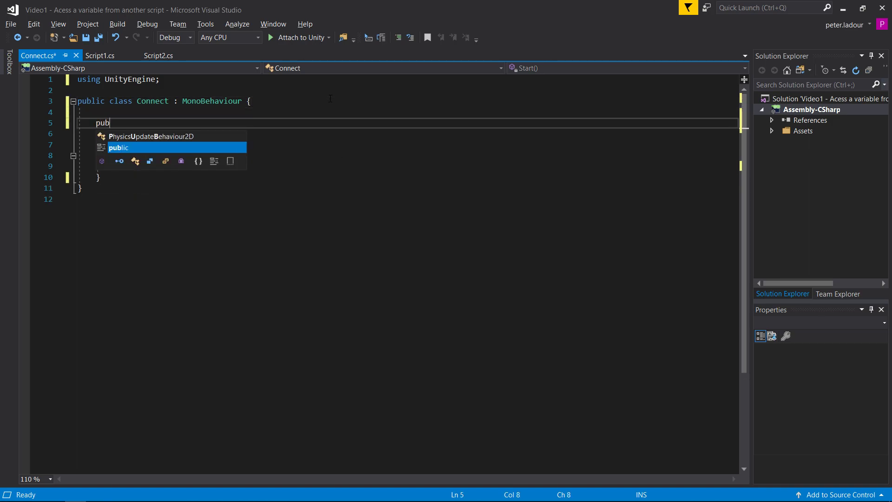
pyautogui.write('lic Game')
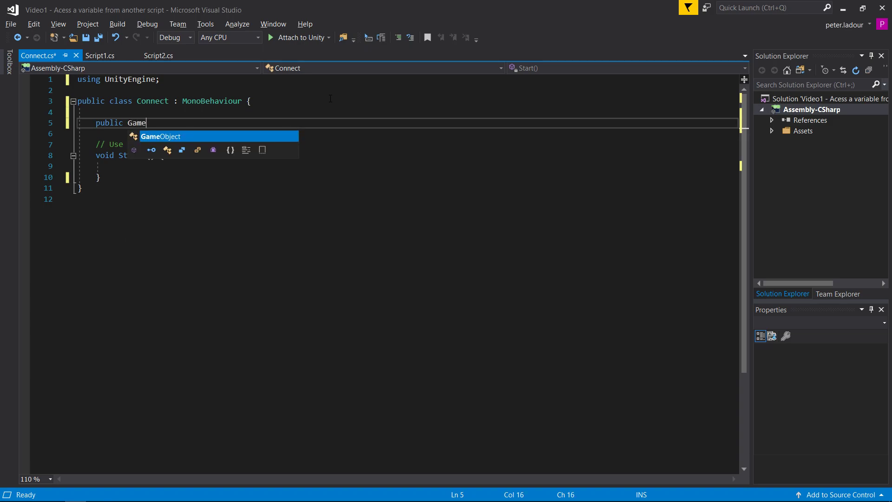
pyautogui.write('Object')
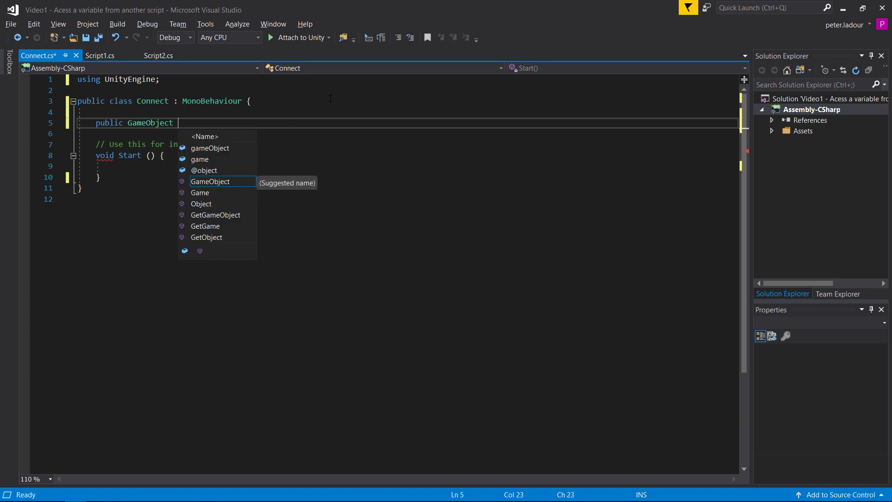
pyautogui.write(' Cube1')
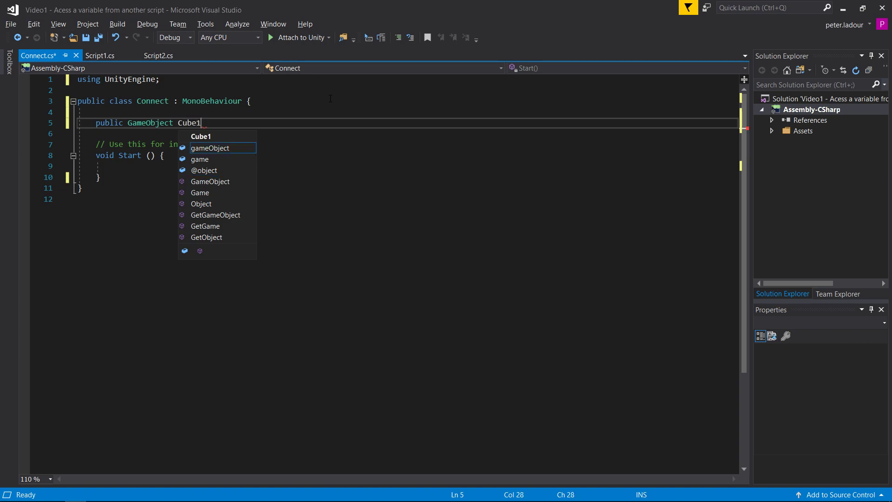
pyautogui.write(';')
pyautogui.press('Return')
pyautogui.write('pu')
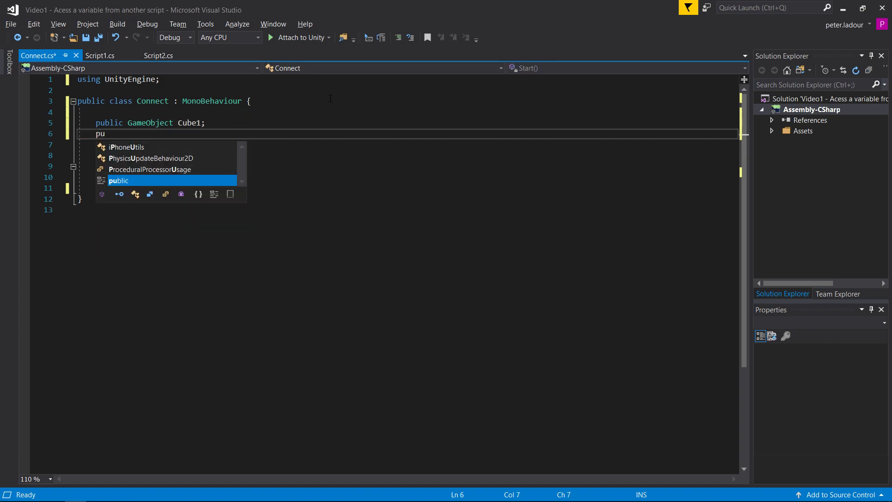
pyautogui.write('blic Gam')
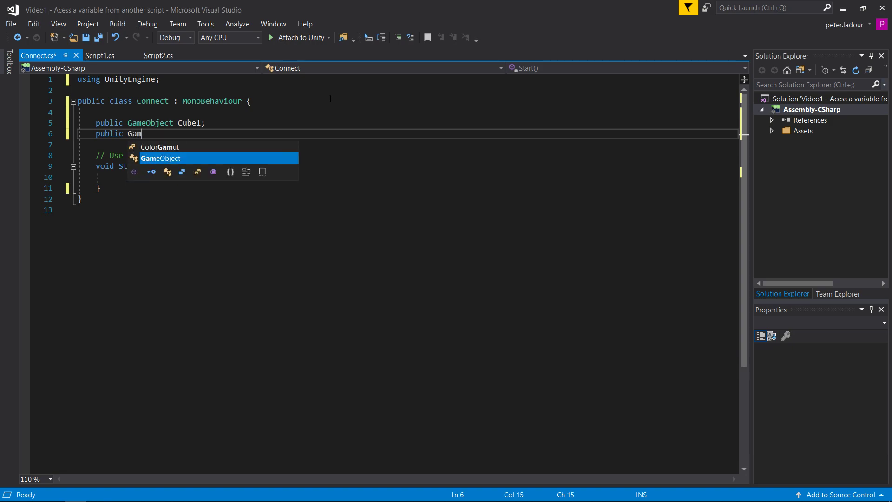
pyautogui.write('eObj')
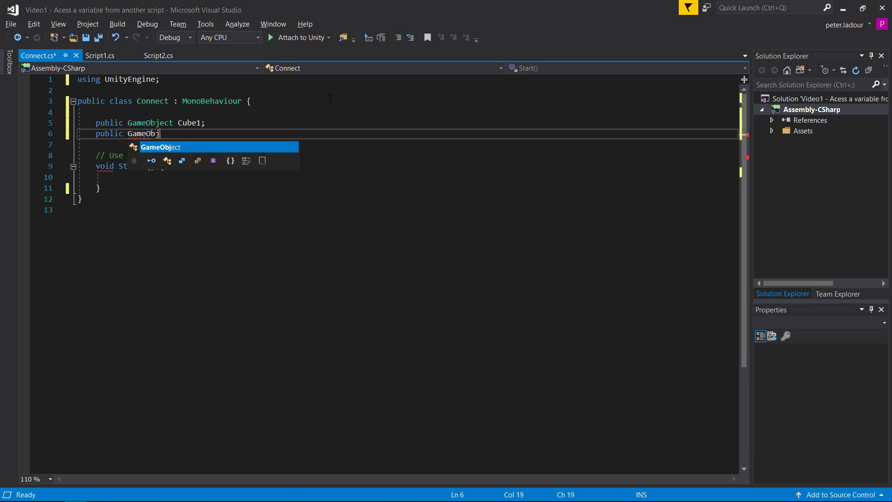
pyautogui.write('ect ')
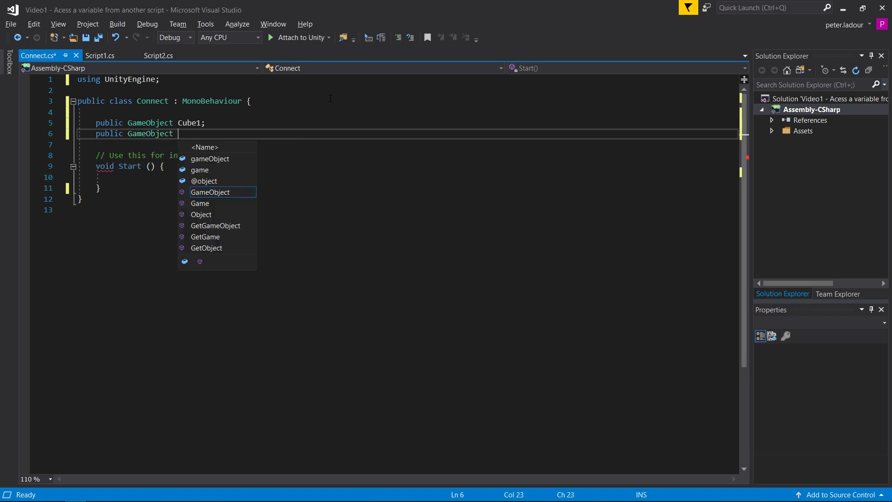
pyautogui.write('Cube2')
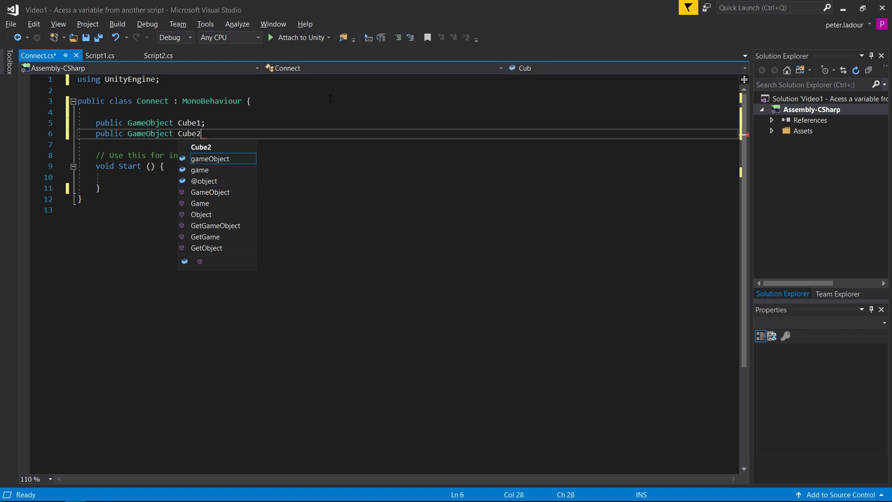
pyautogui.write(';')
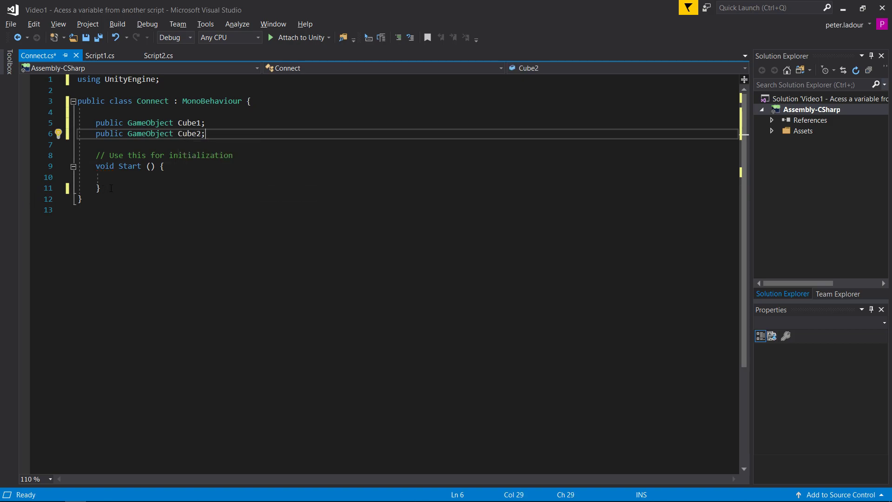
# Step: Write 'Script1 script1 = Cube1.GetComponent<Script1>();' in Start, correcting the typos
pyautogui.click(173, 177)
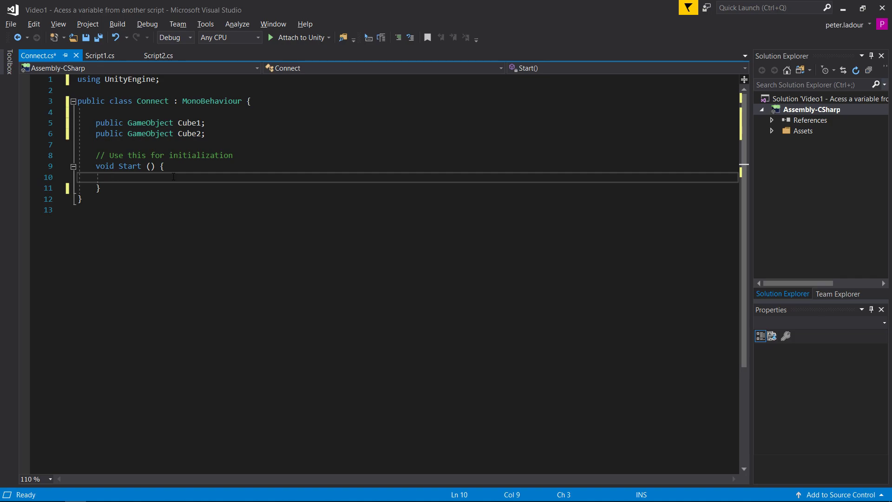
pyautogui.write('Script')
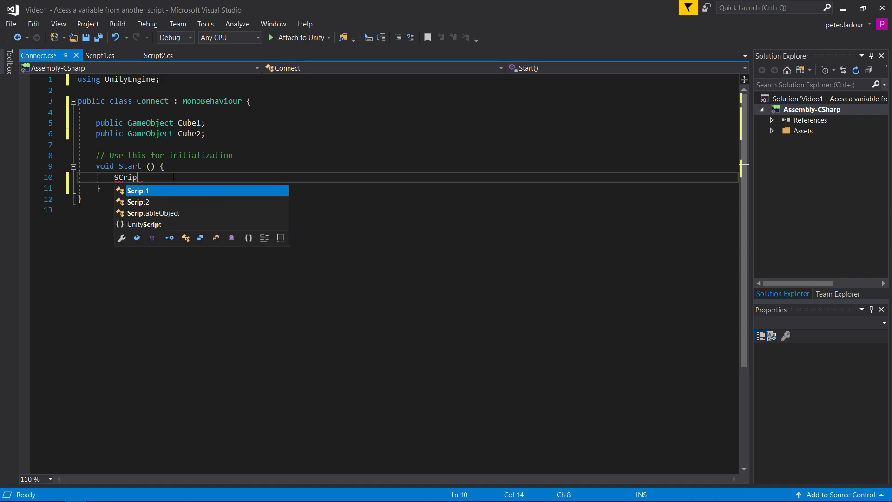
pyautogui.write('1')
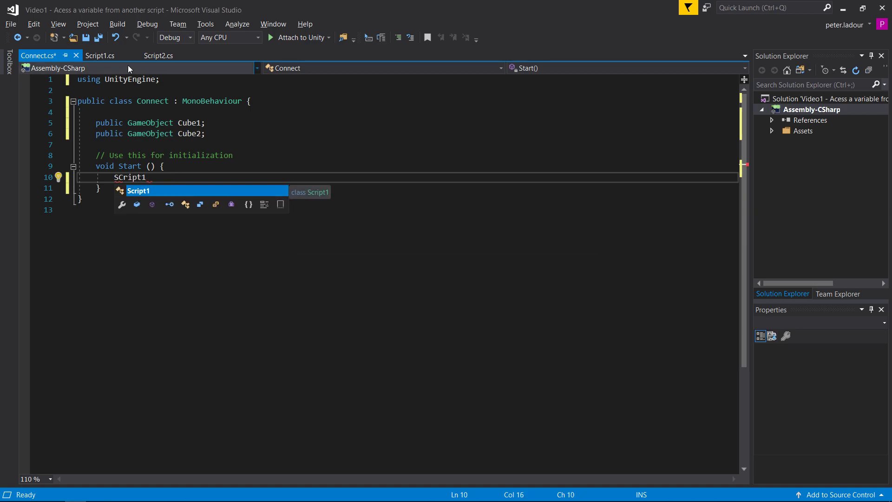
pyautogui.click(123, 177)
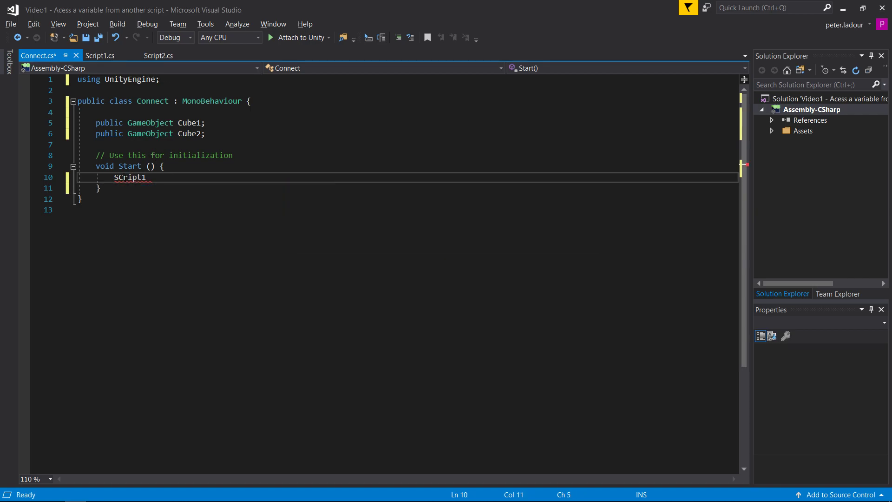
pyautogui.press('BackSpace')
pyautogui.write('c')
pyautogui.press('End')
pyautogui.write('scr')
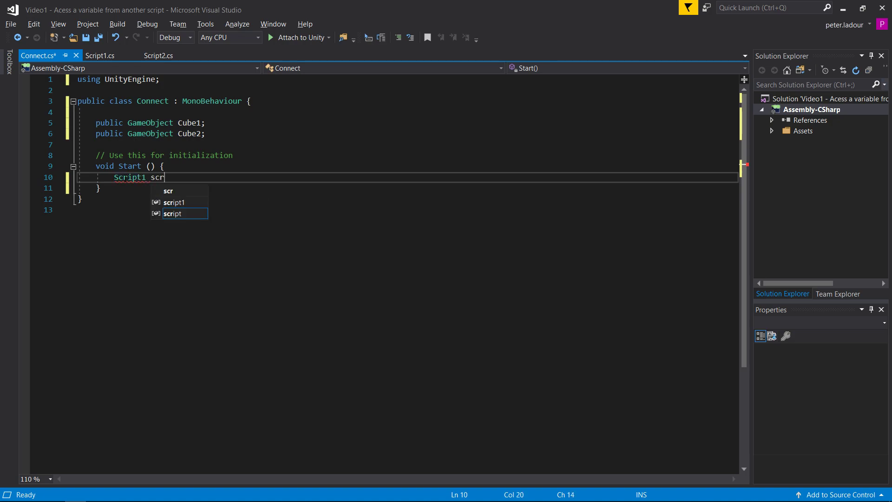
pyautogui.write('i')
pyautogui.write('pt1')
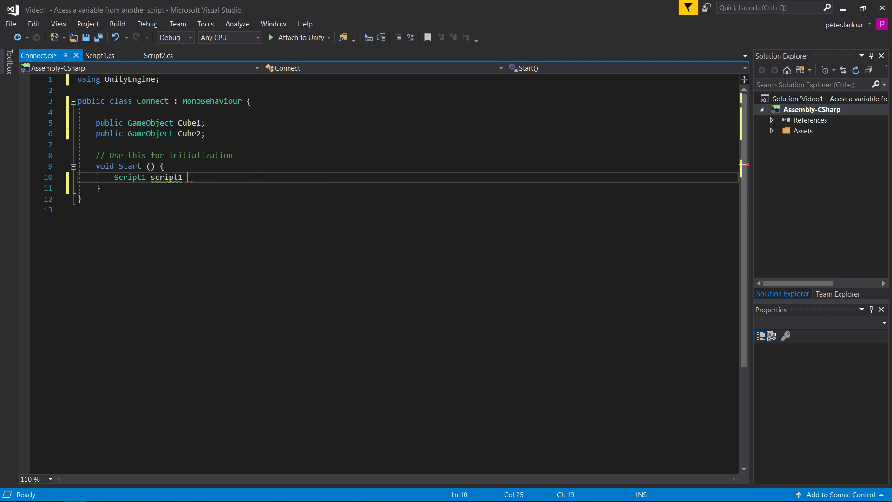
pyautogui.write(' = ')
pyautogui.write('Cube1')
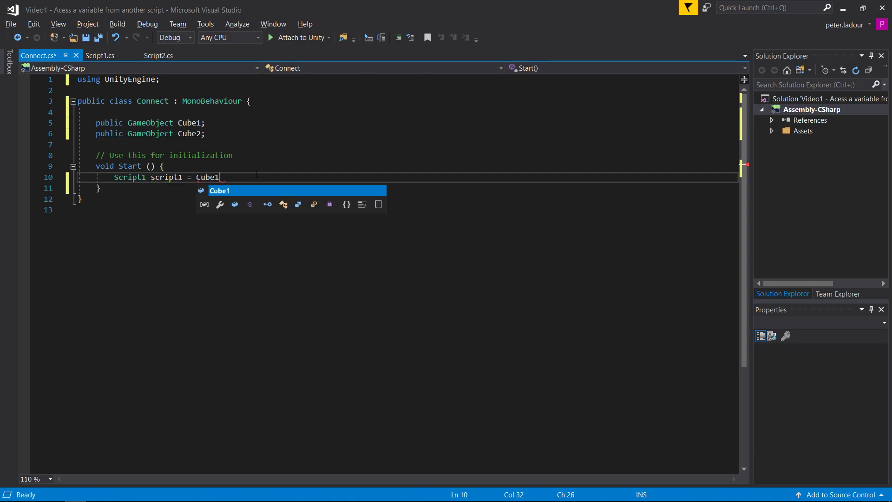
pyautogui.write('.G')
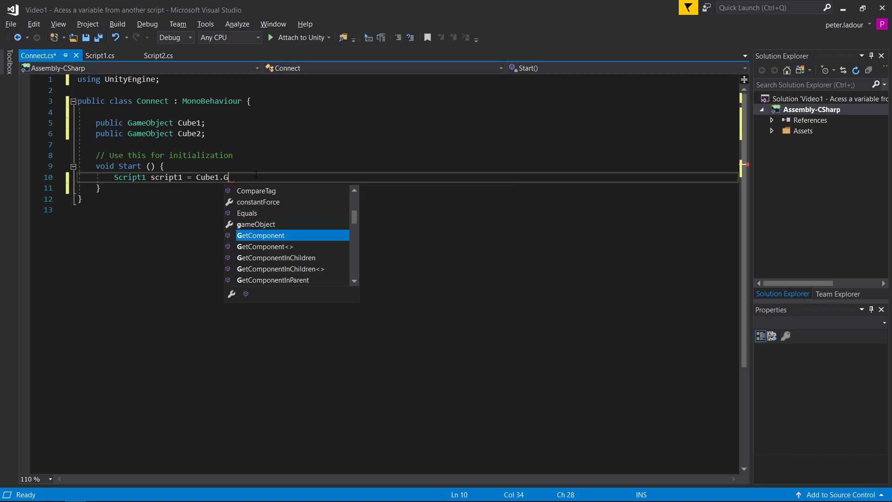
pyautogui.write('et')
pyautogui.press('Tab')
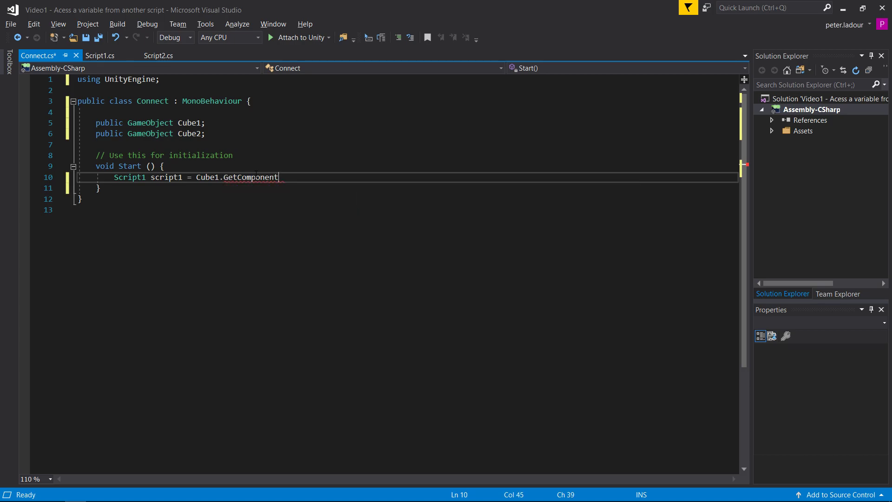
pyautogui.write('<')
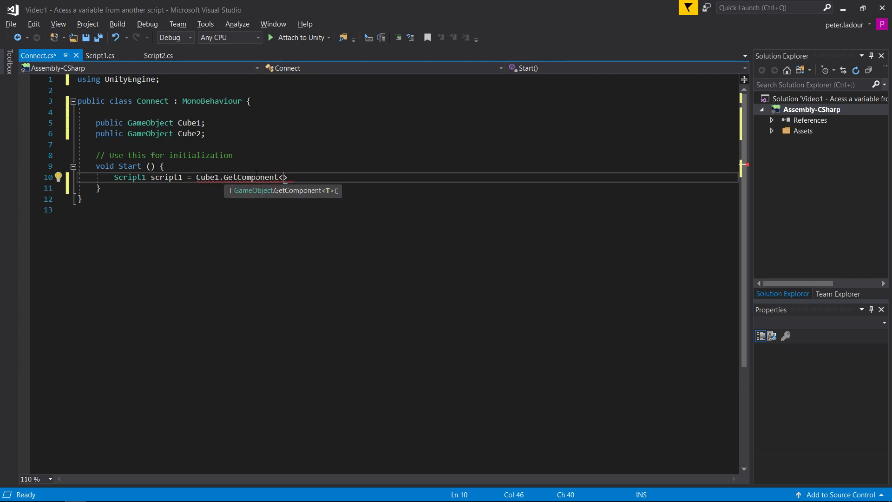
pyautogui.write('Scrip')
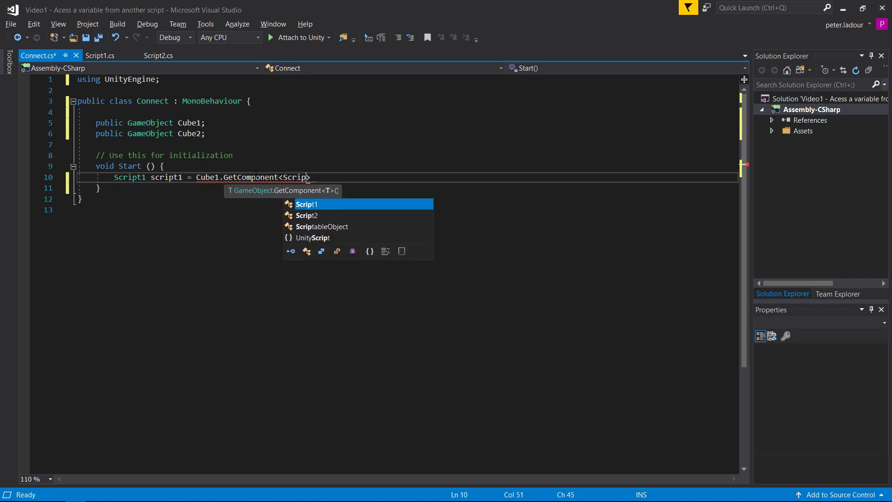
pyautogui.write('t1>')
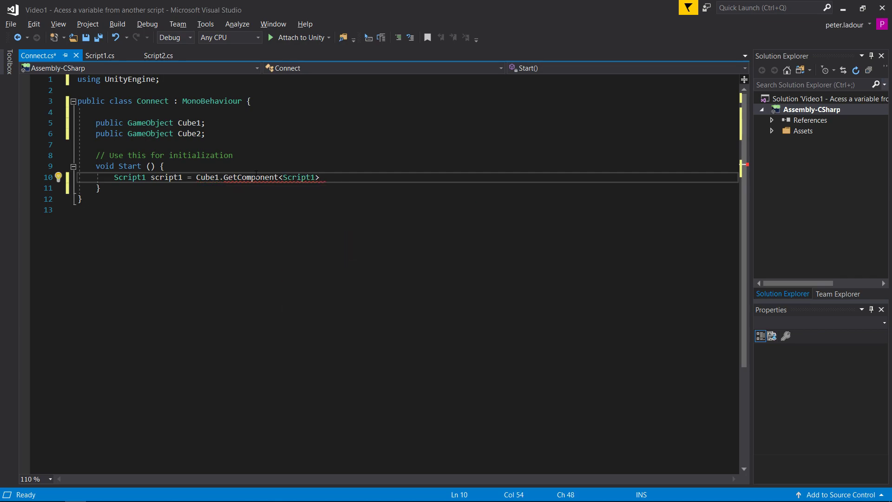
pyautogui.write('(')
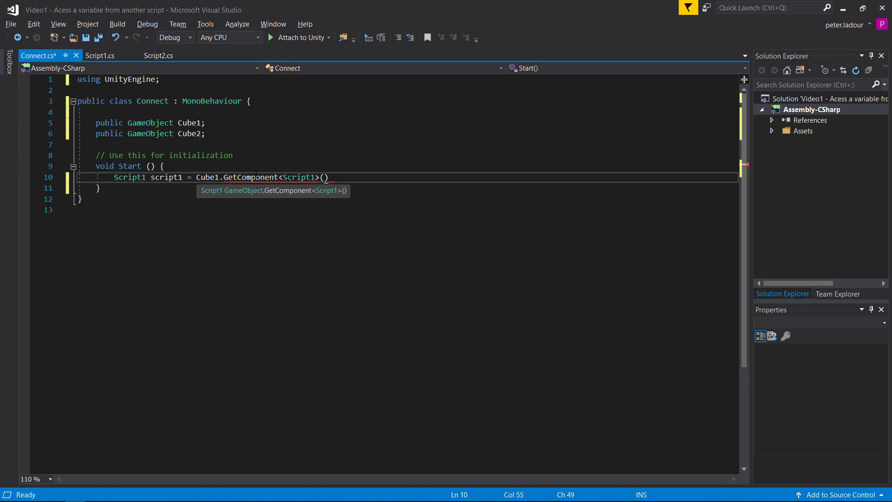
pyautogui.press('Insert')
pyautogui.write(';')
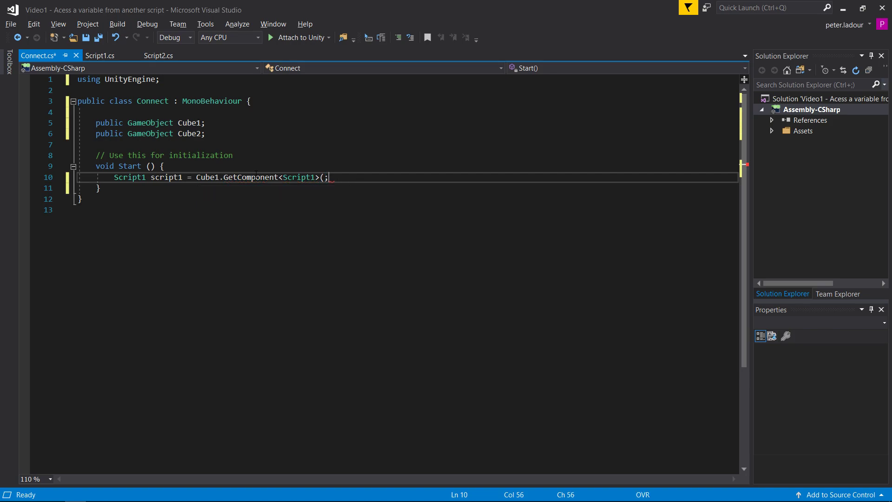
pyautogui.press('BackSpace')
pyautogui.write(');')
# Step: Add 'Script2 script2 = Cube2.GetComponent<Script2>()' on the next line of Start
pyautogui.press('Return')
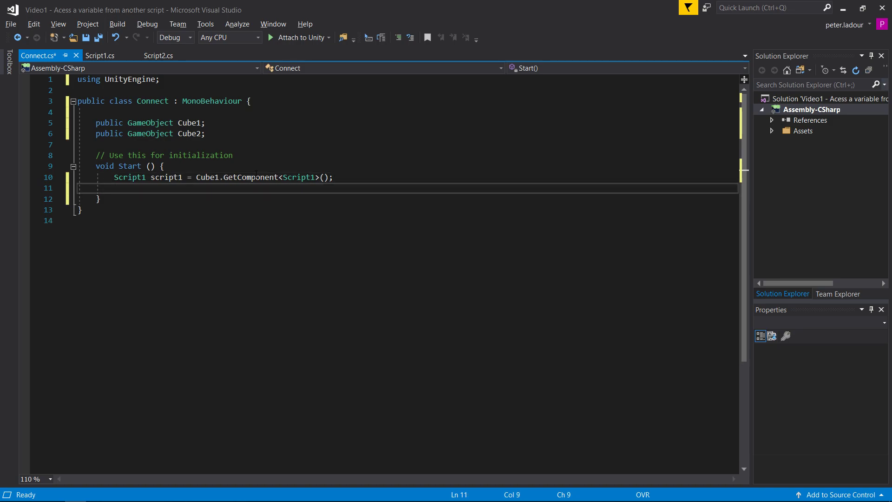
pyautogui.write('Sc')
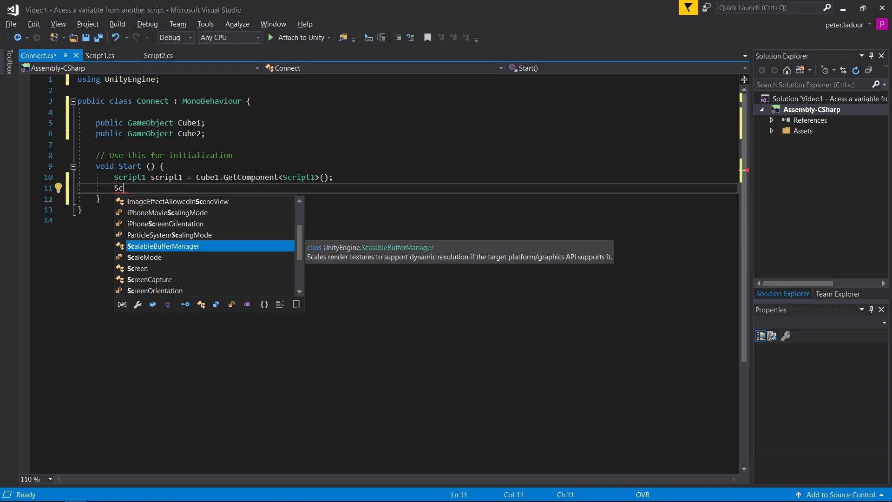
pyautogui.write('ript2 ')
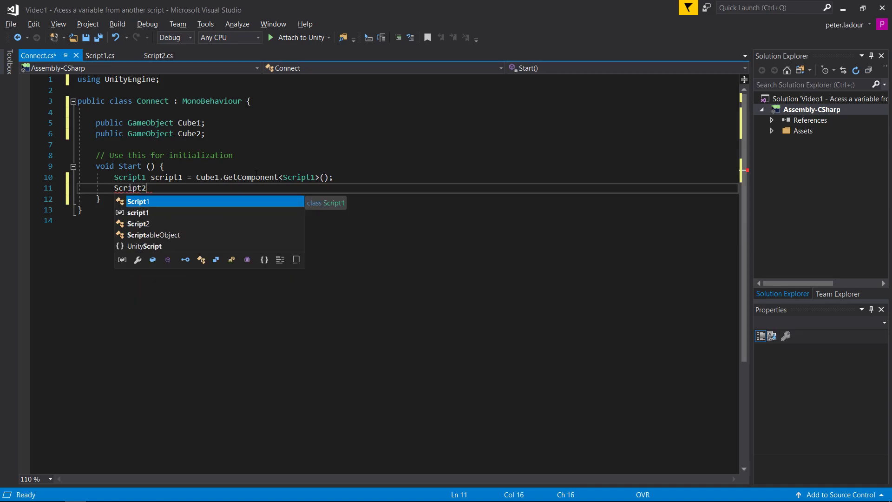
pyautogui.write('scr')
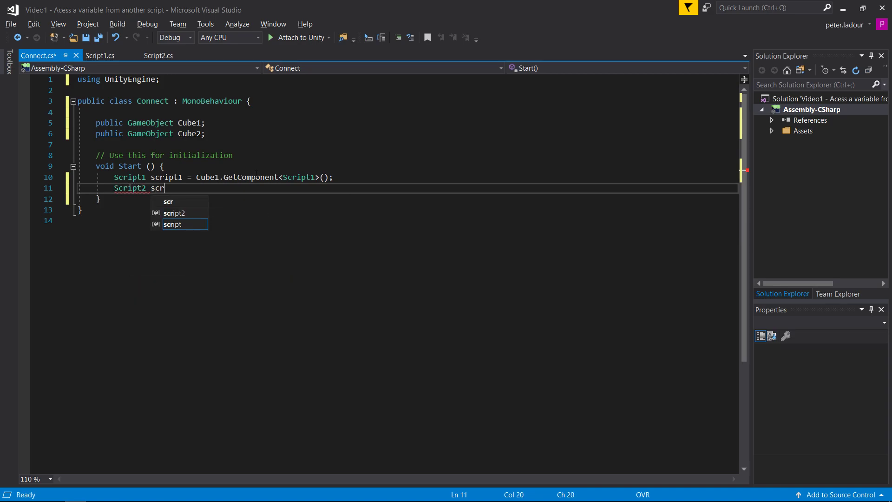
pyautogui.write('ipt2 ')
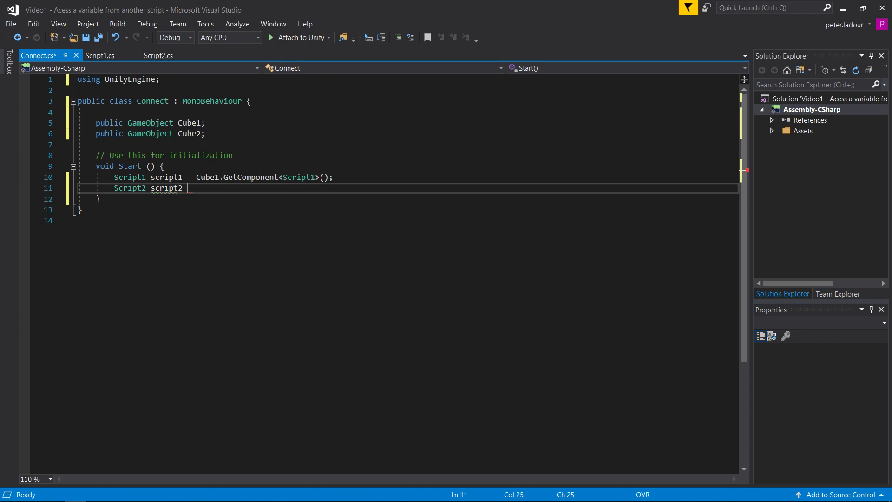
pyautogui.write('= C')
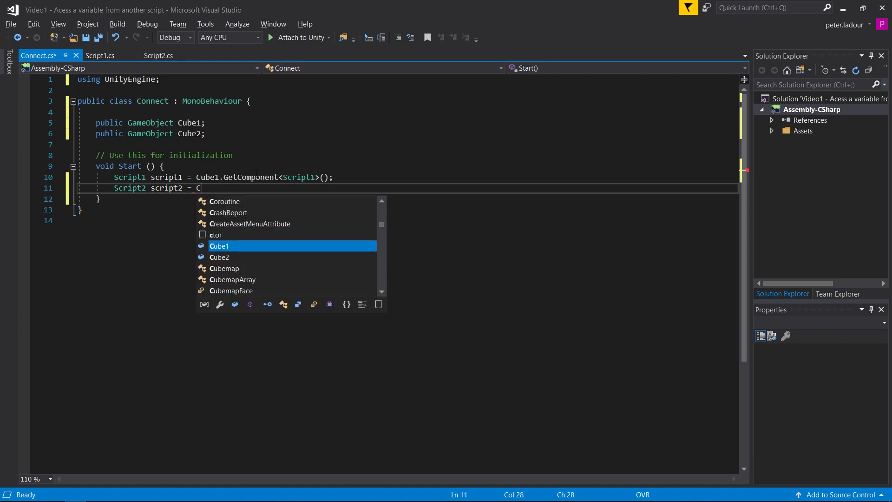
pyautogui.write('ube2.')
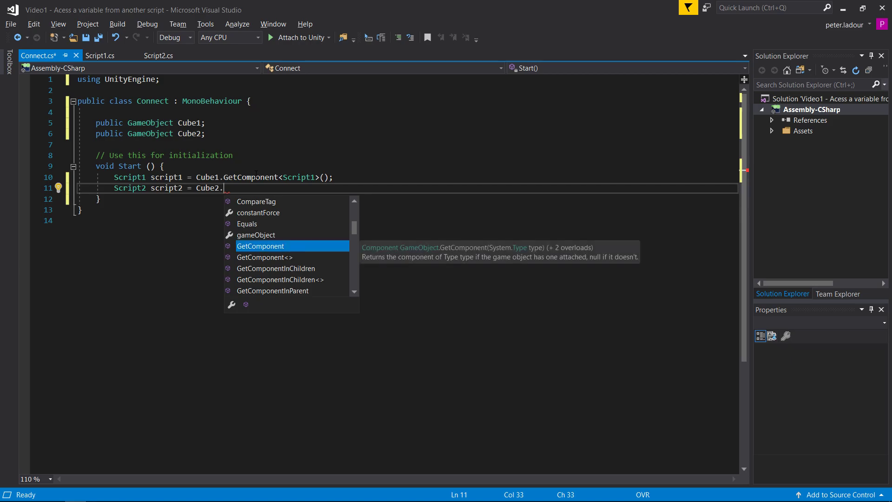
pyautogui.press('Tab')
pyautogui.write('<Scr')
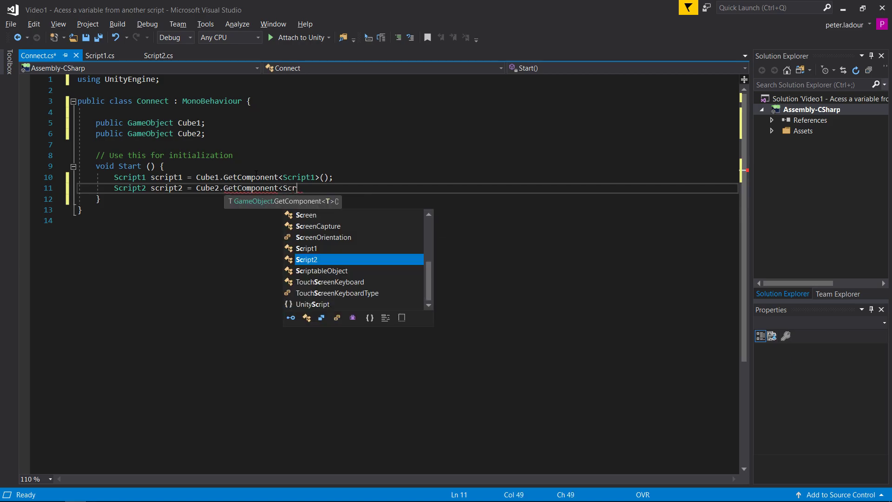
pyautogui.write('ipt2>')
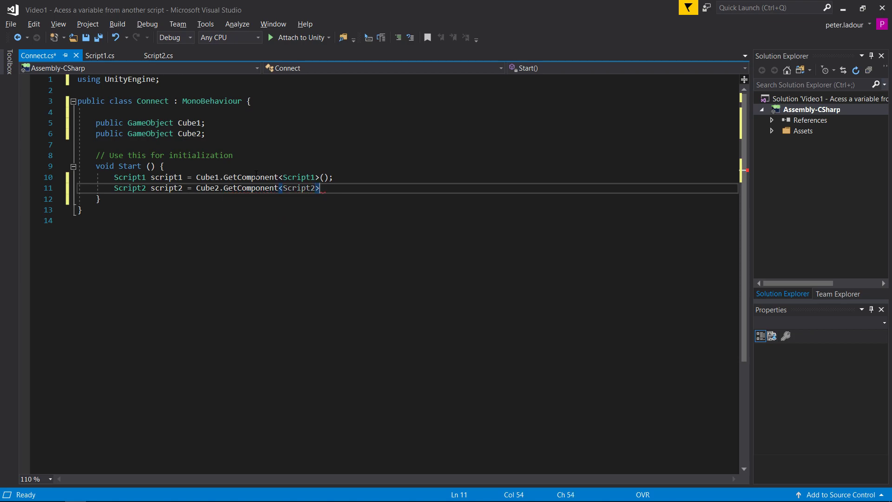
pyautogui.write('(')
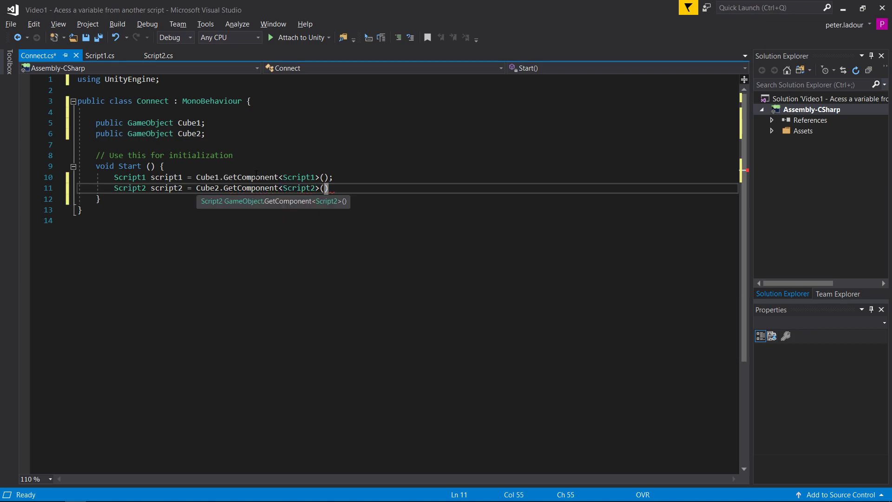
pyautogui.press('Insert')
pyautogui.write(')')
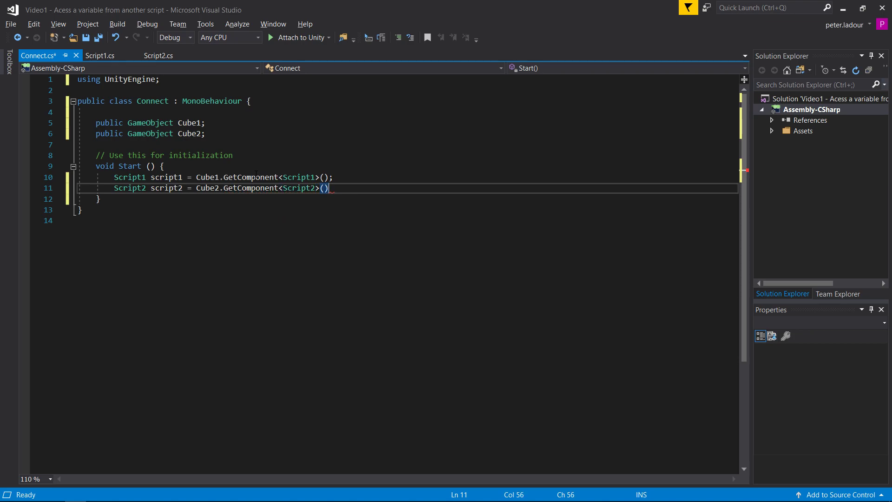
pyautogui.write(';')
# Step: Add 'Debug.Log(script1.Part1 + script2.Part2);' after checking Script1's field name, then save
pyautogui.press('Return')
pyautogui.write('D')
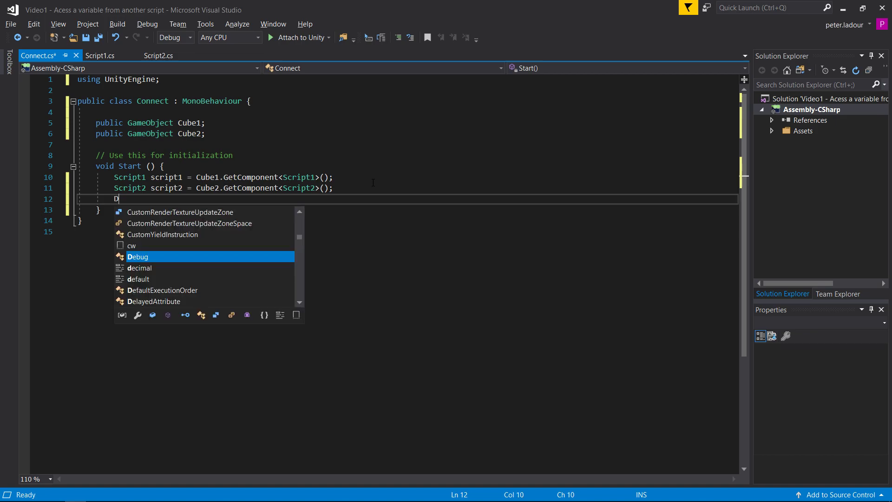
pyautogui.write('ebug.')
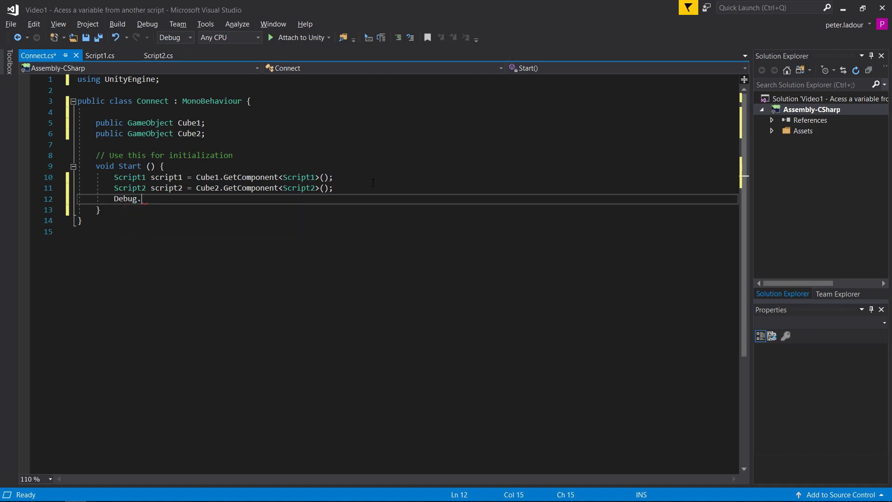
pyautogui.write('LOg')
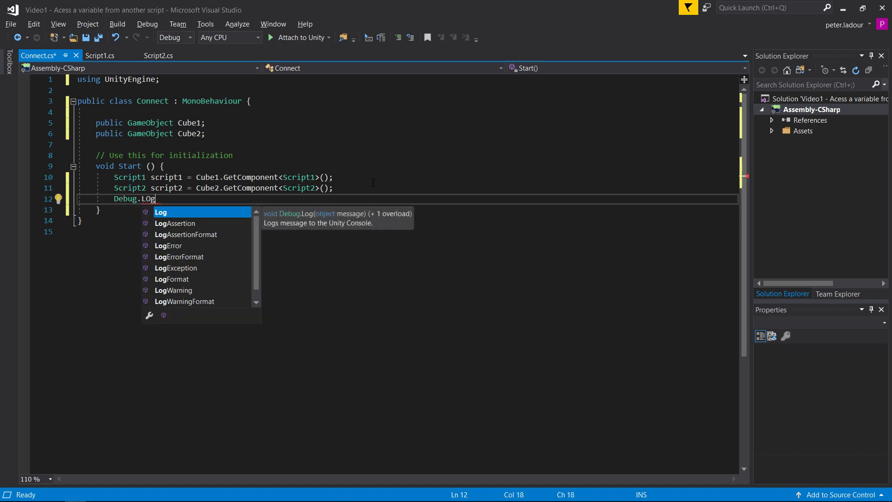
pyautogui.press('BackSpace')
pyautogui.press('BackSpace')
pyautogui.write('og')
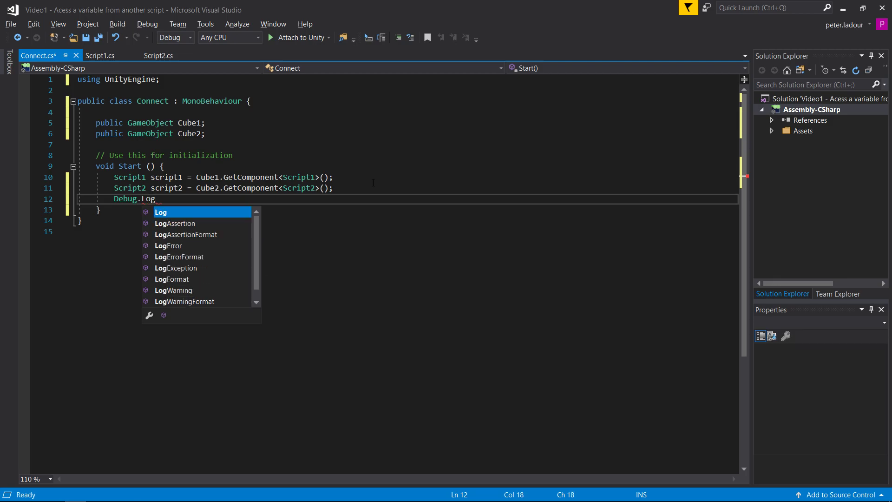
pyautogui.write('(')
pyautogui.press('End')
pyautogui.write(';')
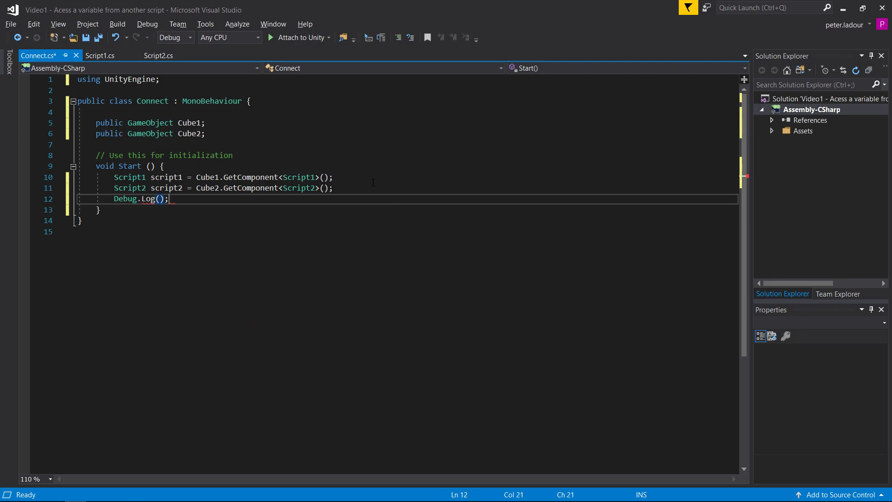
pyautogui.press('Left')
pyautogui.press('Left')
pyautogui.write('script')
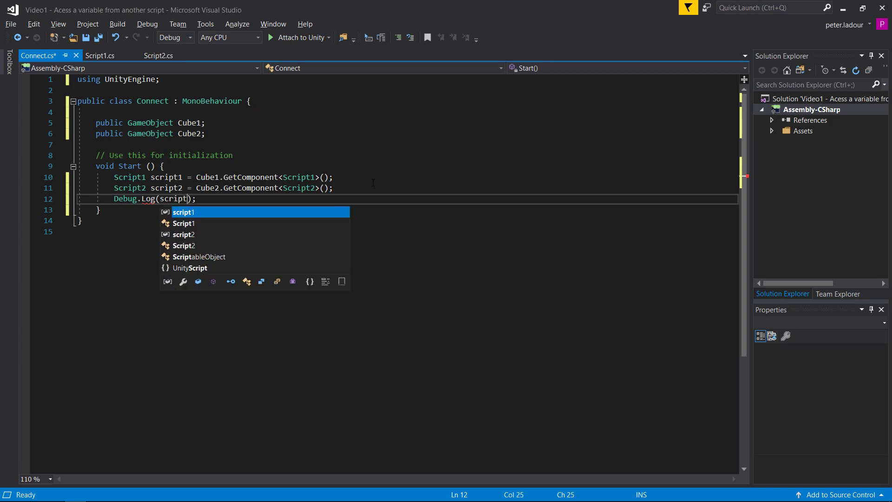
pyautogui.write('1.Pa')
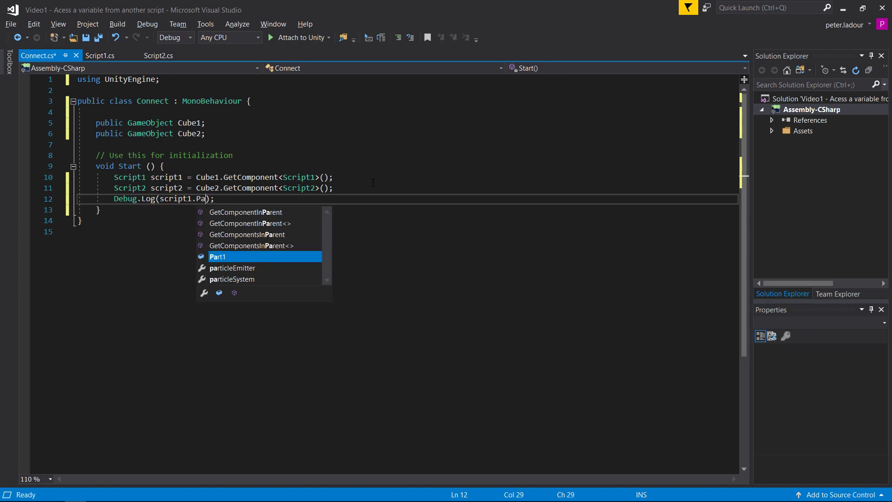
pyautogui.write('rt1')
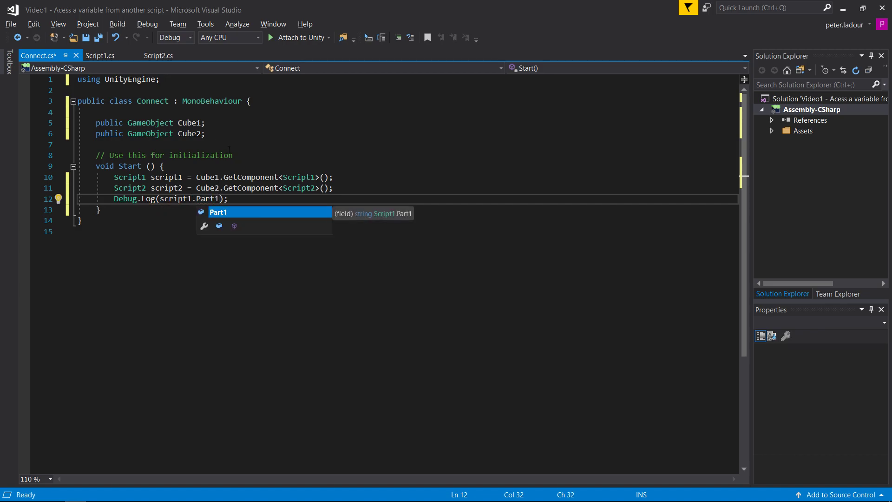
pyautogui.click(106, 57)
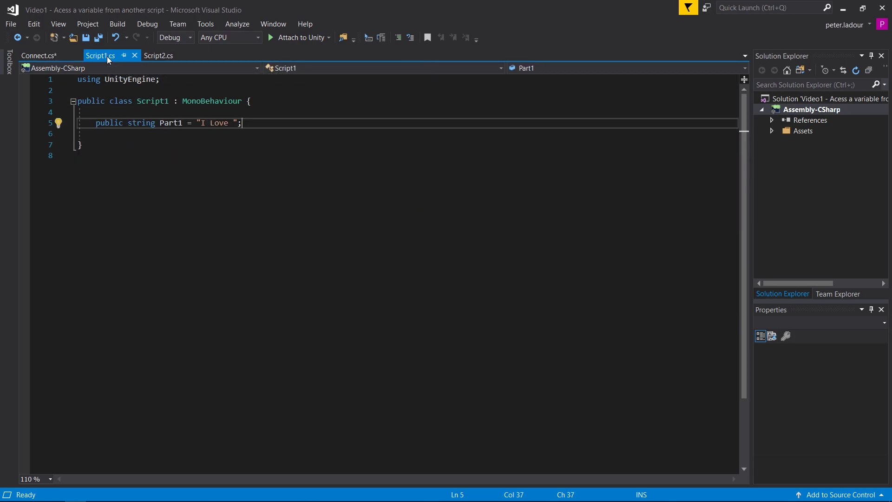
pyautogui.click(35, 55)
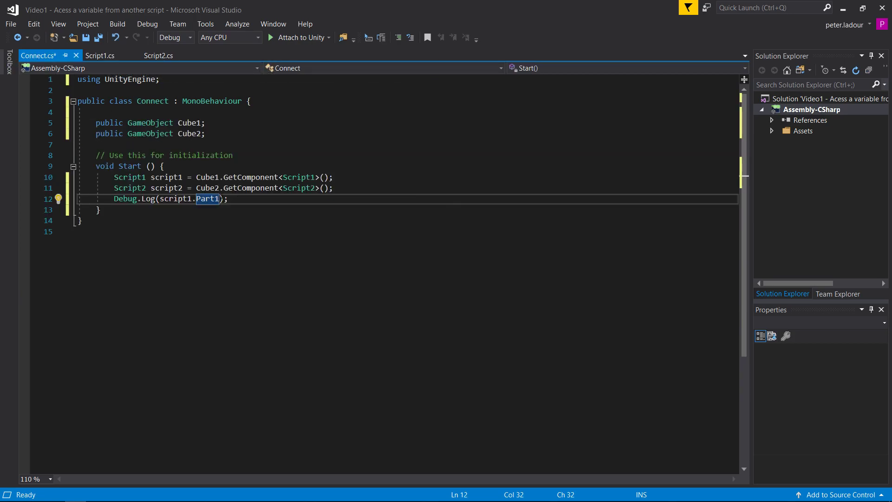
pyautogui.write('+ ')
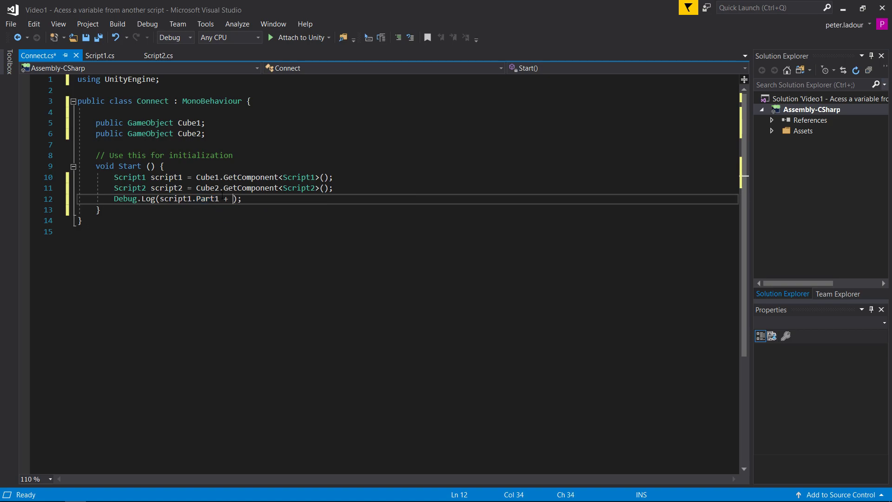
pyautogui.write('scri')
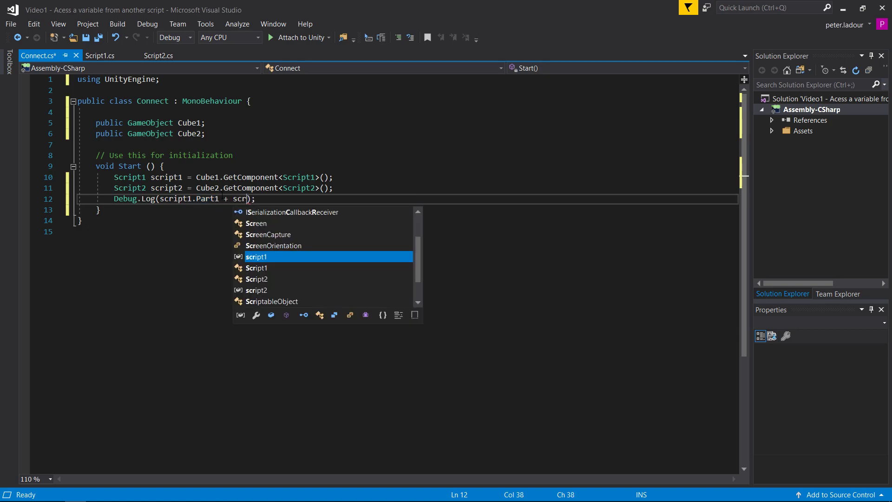
pyautogui.write('pt2.')
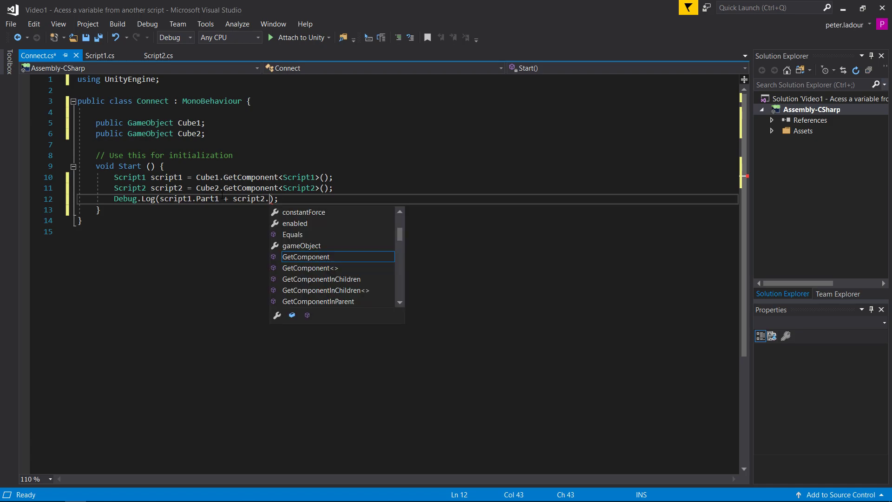
pyautogui.write('Part')
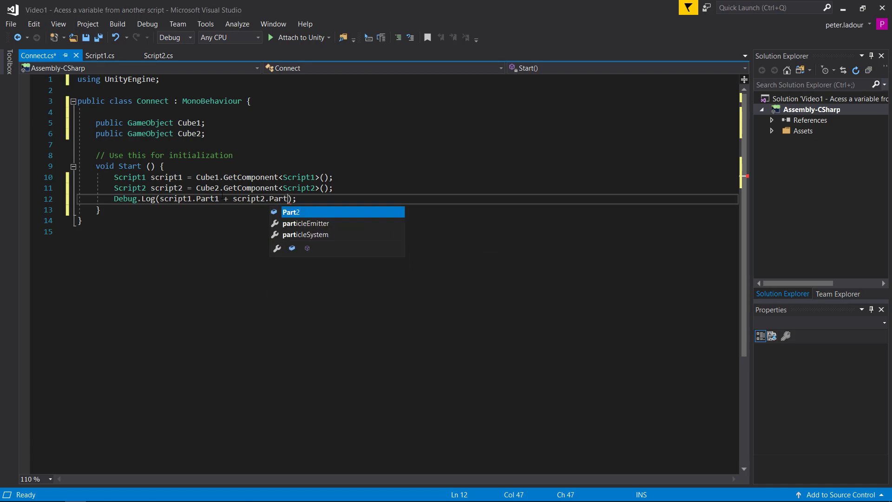
pyautogui.write('2')
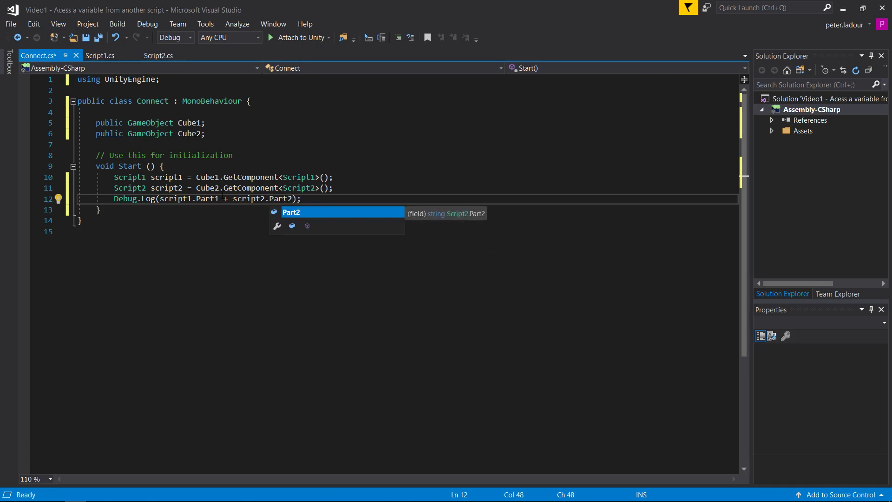
pyautogui.hotkey('ctrl', 's')
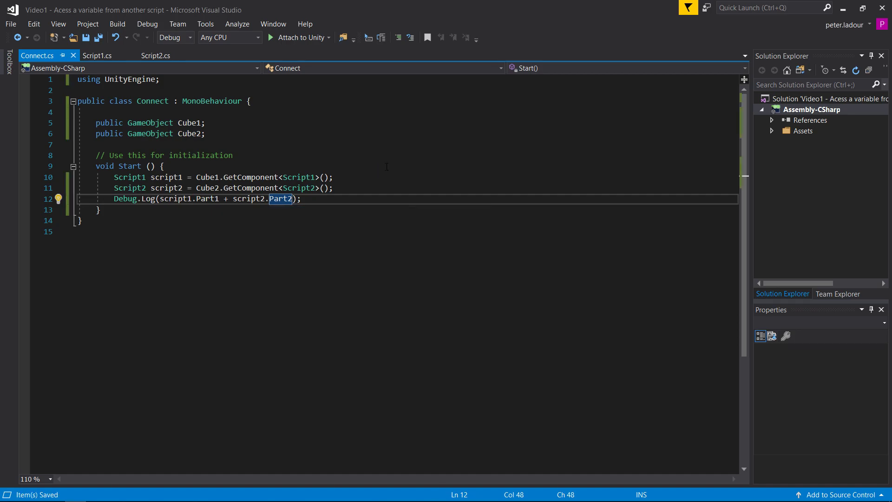
# Step: In Unity, drag Cube1 and Cube2 into the Connect component's Cube 1 and Cube 2 slots
pyautogui.hotkey('alt', 'Tab')
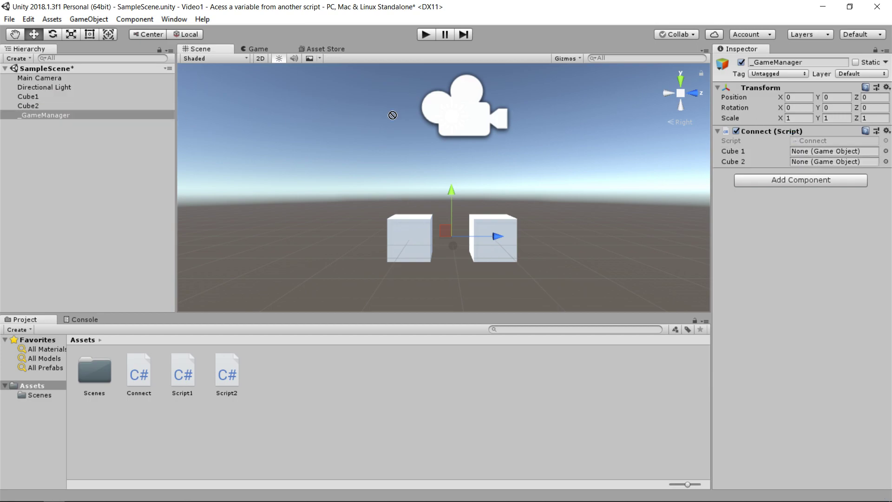
pyautogui.moveTo(22, 97); pyautogui.dragTo(830, 151)
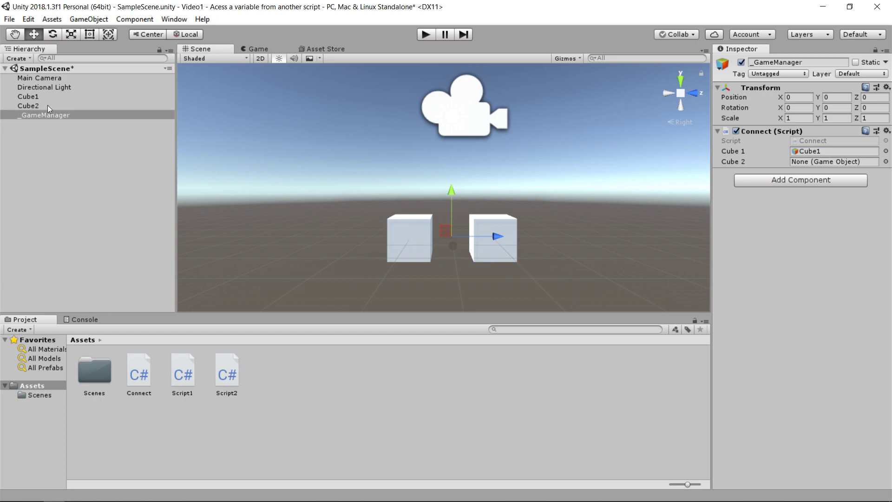
pyautogui.moveTo(48, 106); pyautogui.dragTo(828, 160)
pyautogui.click(23, 97)
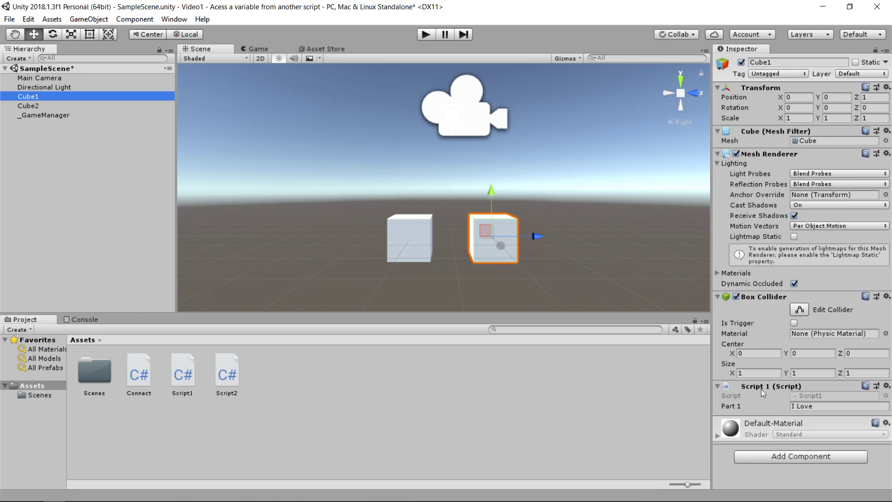
pyautogui.hotkey('alt', 'Tab')
pyautogui.hotkey('alt', 'Tab')
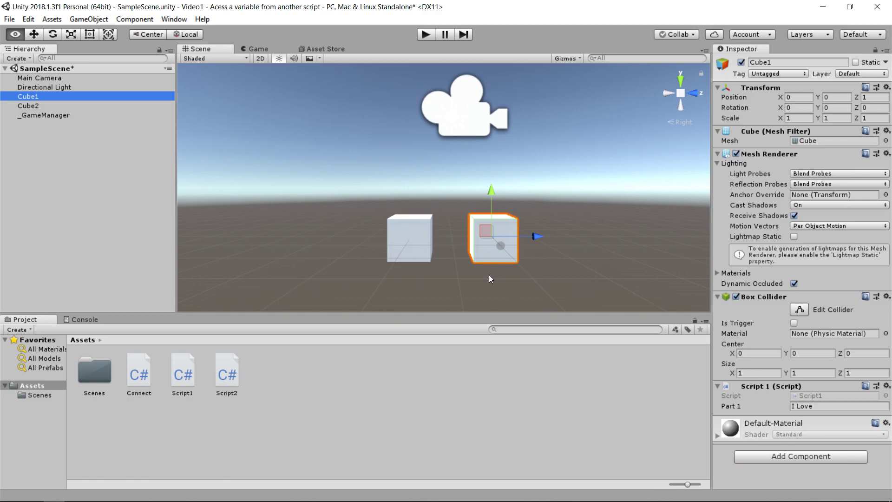
# Step: Select _GameManager, show the Console and play the scene to see 'I Love Unity'
pyautogui.click(54, 117)
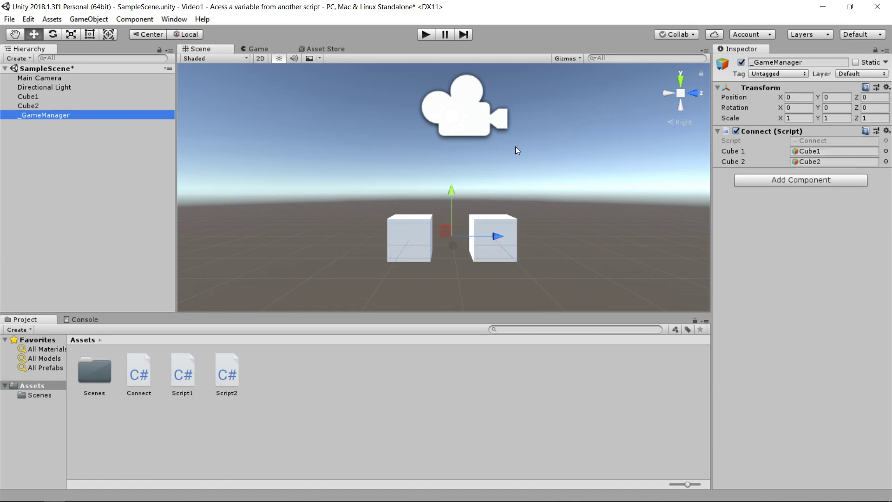
pyautogui.click(82, 319)
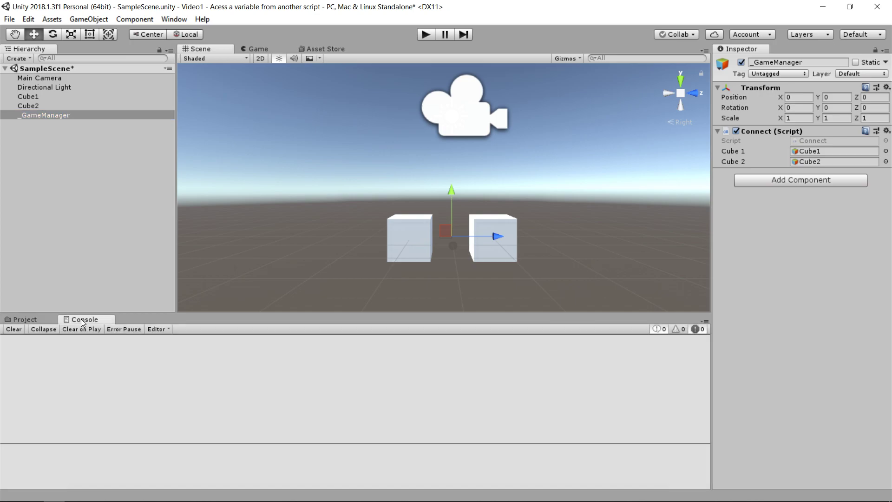
pyautogui.click(418, 32)
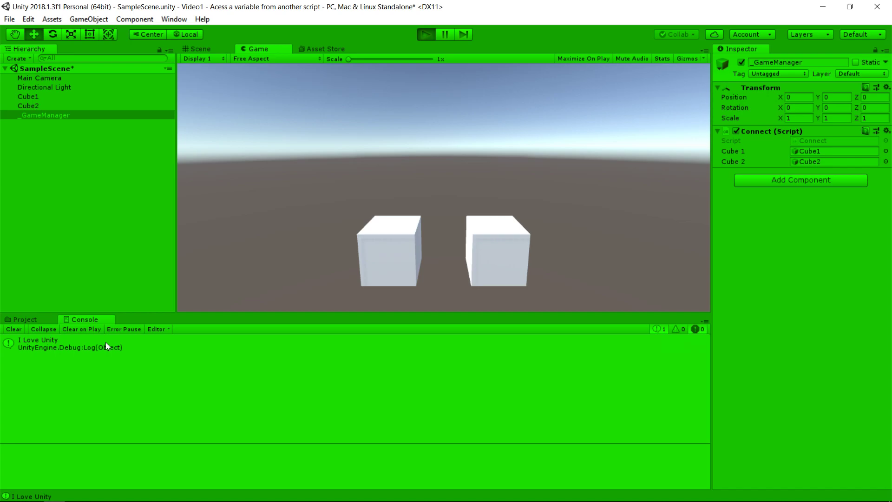
pyautogui.press('alt')
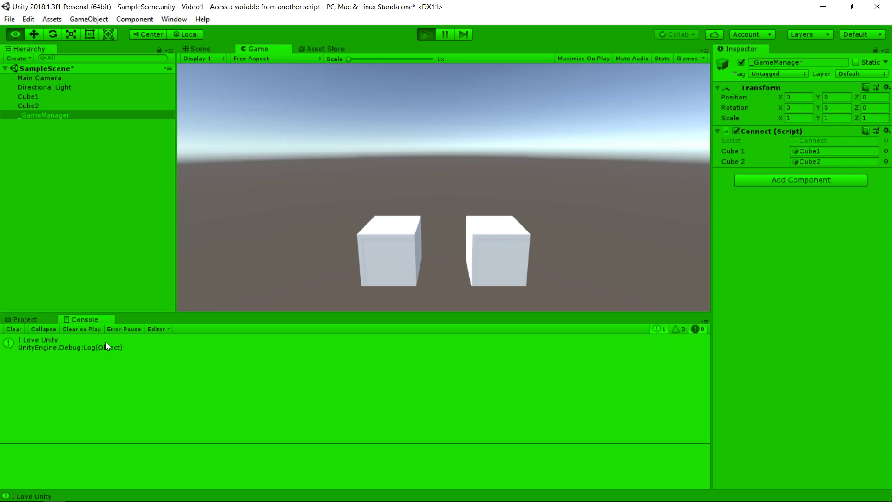